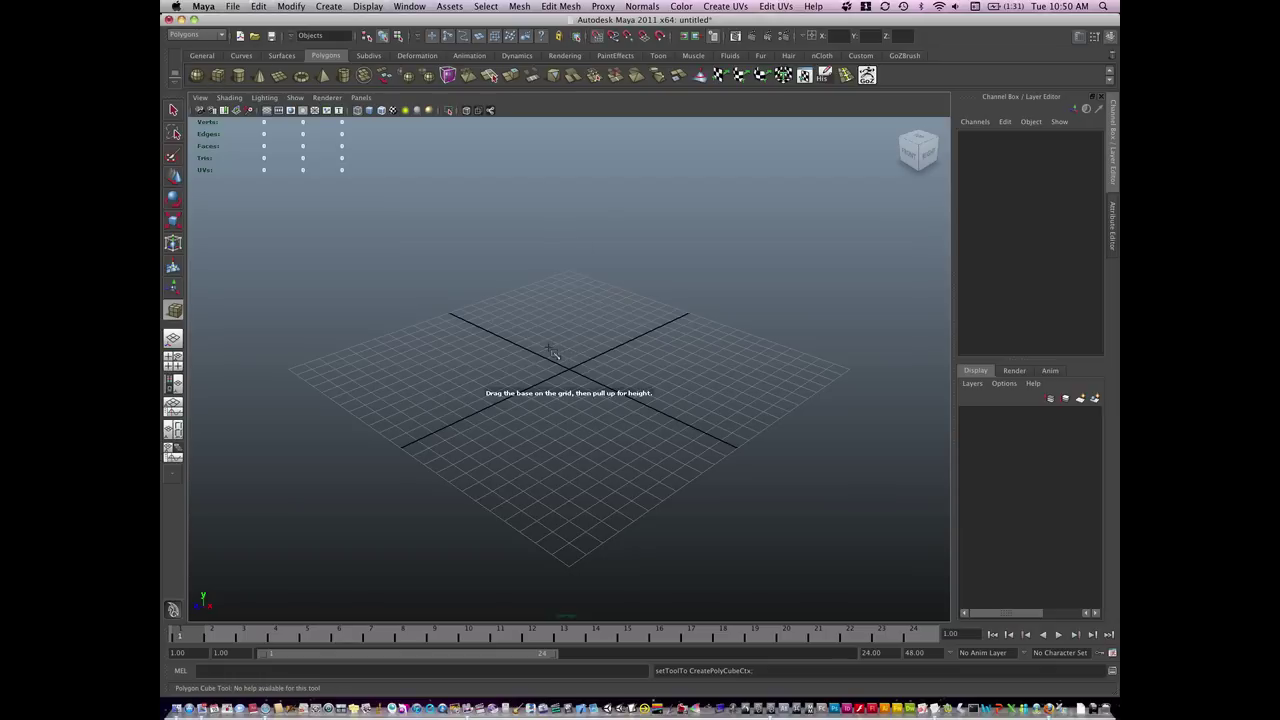
Step: Create a flat polygon box at the grid's centre, scale it to about 1.76 in X and Y and 2.49 in Z, and display it shaded
drag(550, 350, 602, 402)
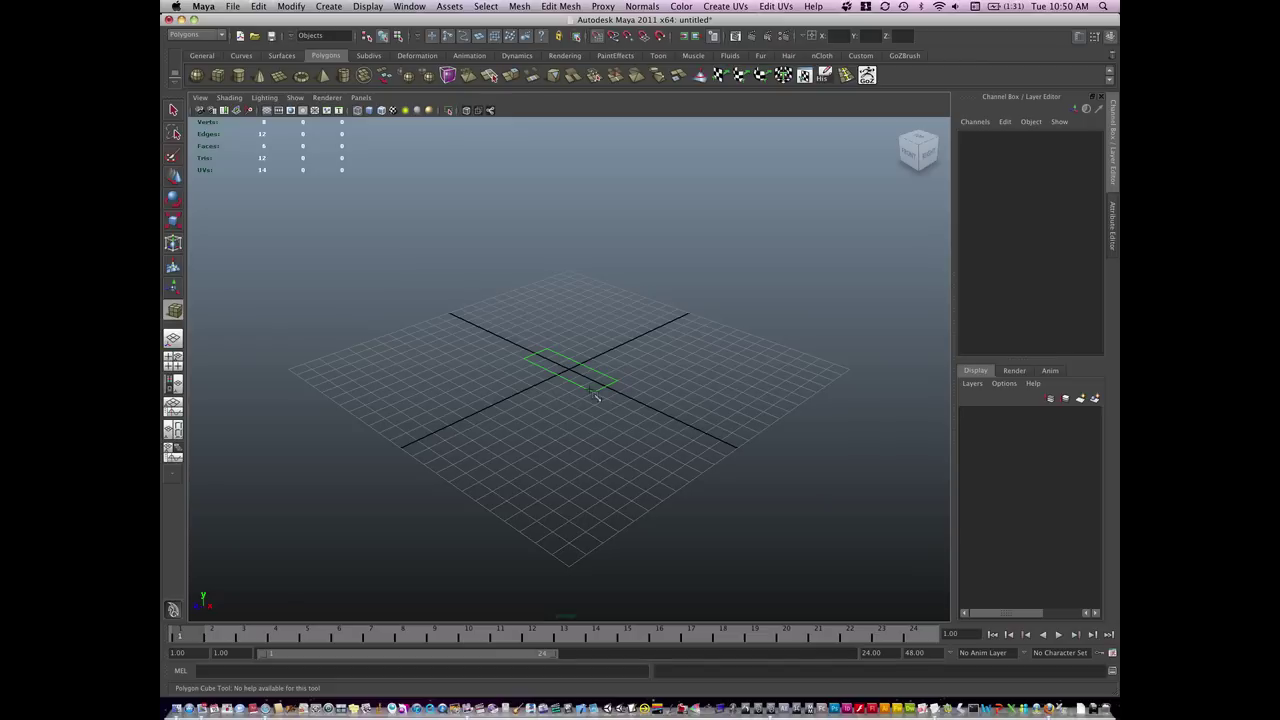
drag(595, 397, 597, 356)
key(r)
middle_drag(596, 355, 597, 356)
key(w)
drag(588, 376, 499, 380)
key(r)
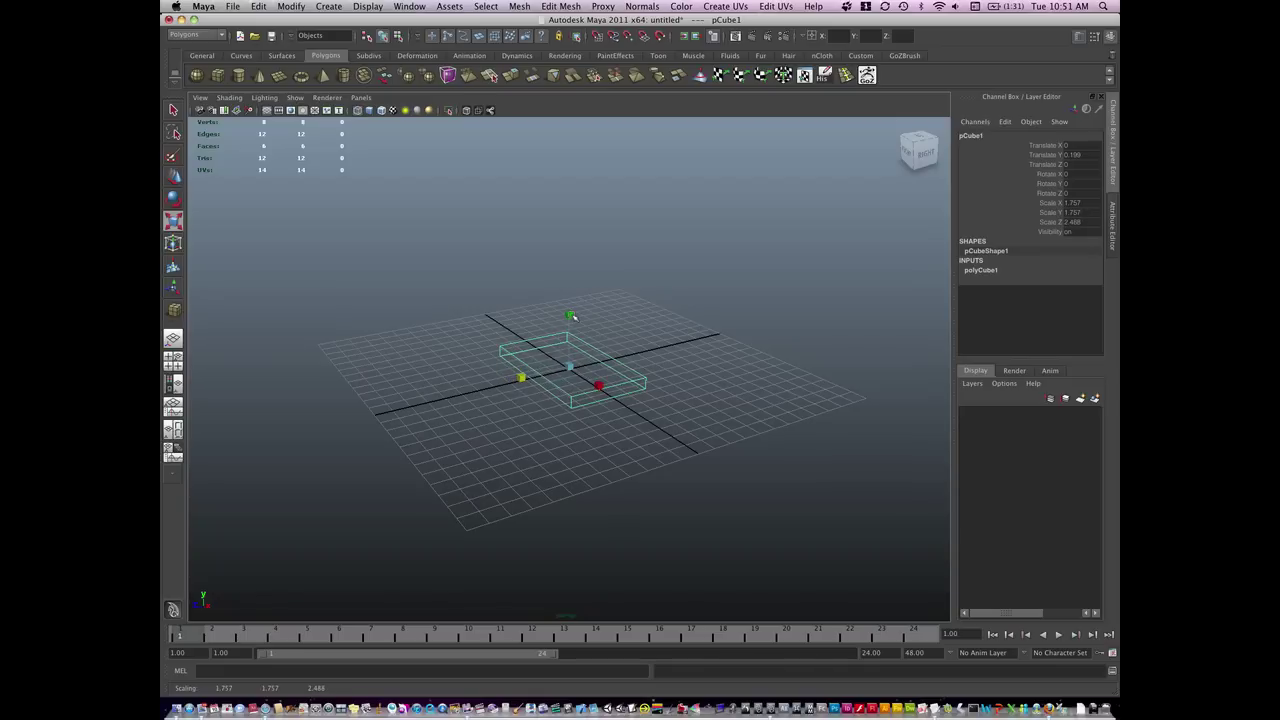
key(5)
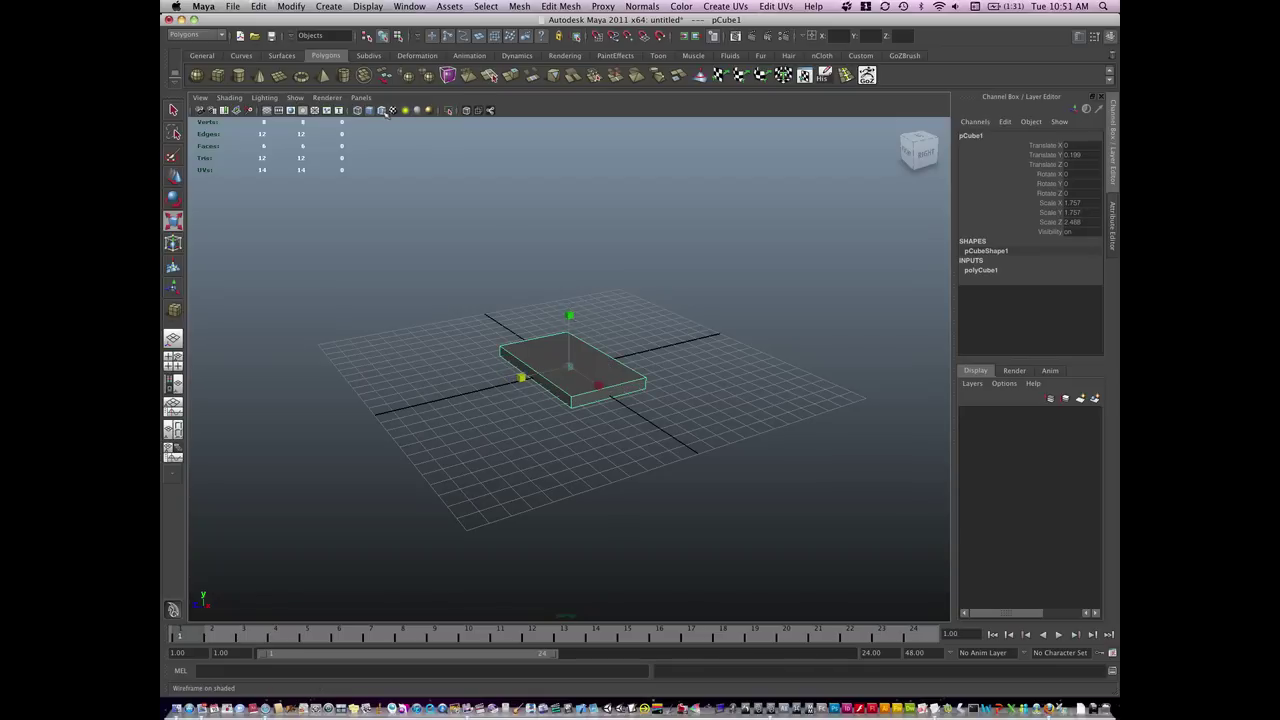
Step: Raise the flat box above the grid to about 0.94 in Y
alt+drag(617, 383, 560, 337)
key(w)
alt+middle_drag(589, 369, 578, 394)
alt+right_drag(613, 399, 621, 402)
alt+drag(622, 403, 670, 397)
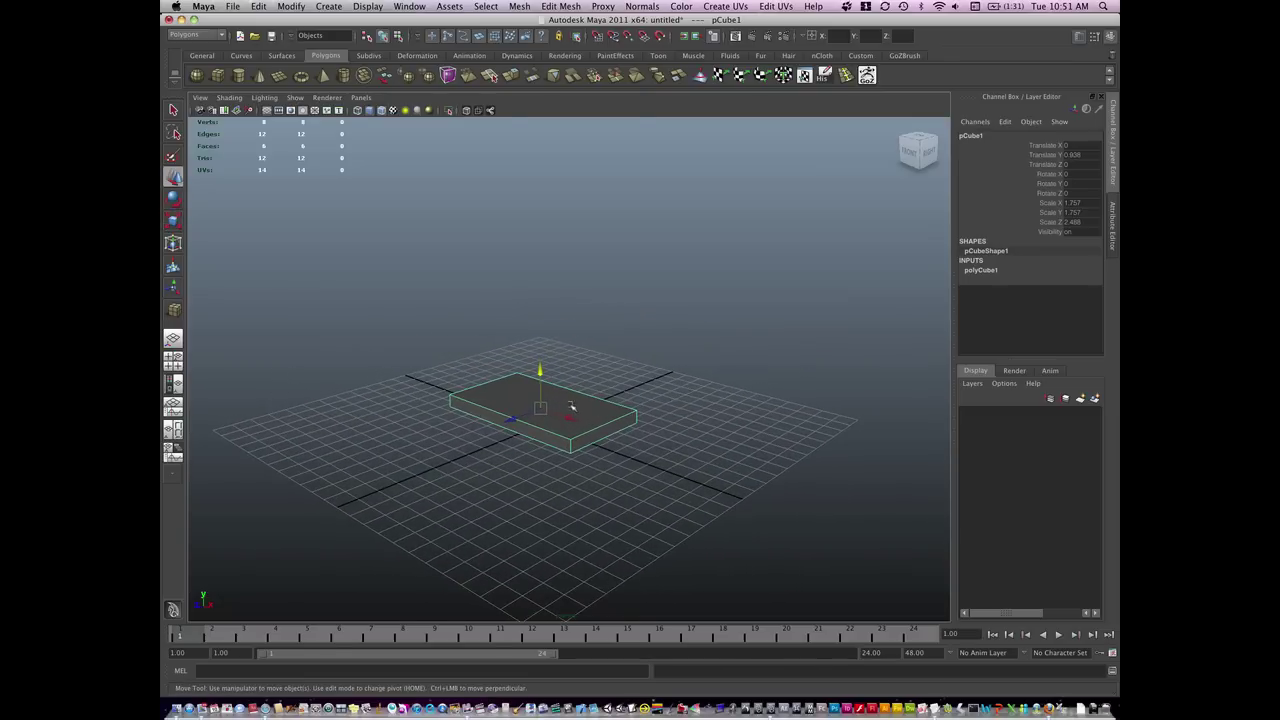
alt+drag(570, 408, 623, 440)
Step: Duplicate the base slab, scale the copy slightly smaller, and raise its top face to about Y 7.22 to form the toaster body
key(ctrl+d)
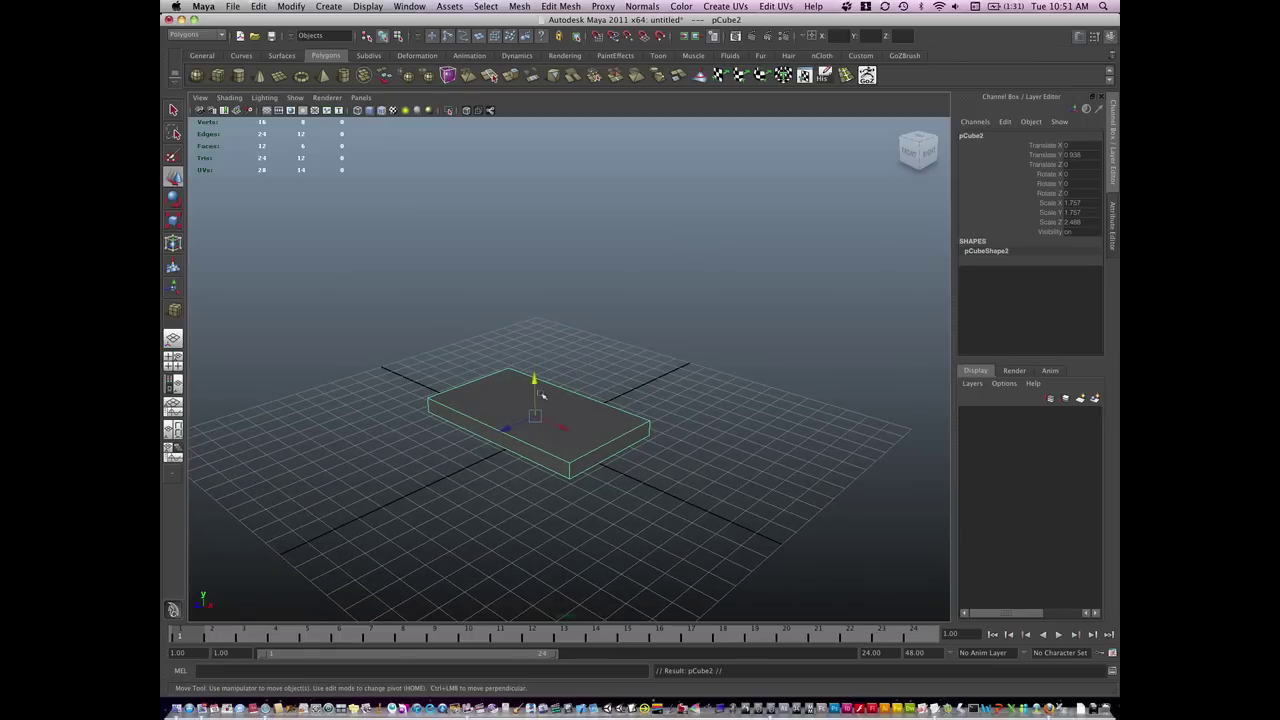
key(r)
drag(537, 416, 537, 368)
key(w)
right_drag(579, 416, 579, 440)
click(563, 397)
drag(539, 368, 545, 236)
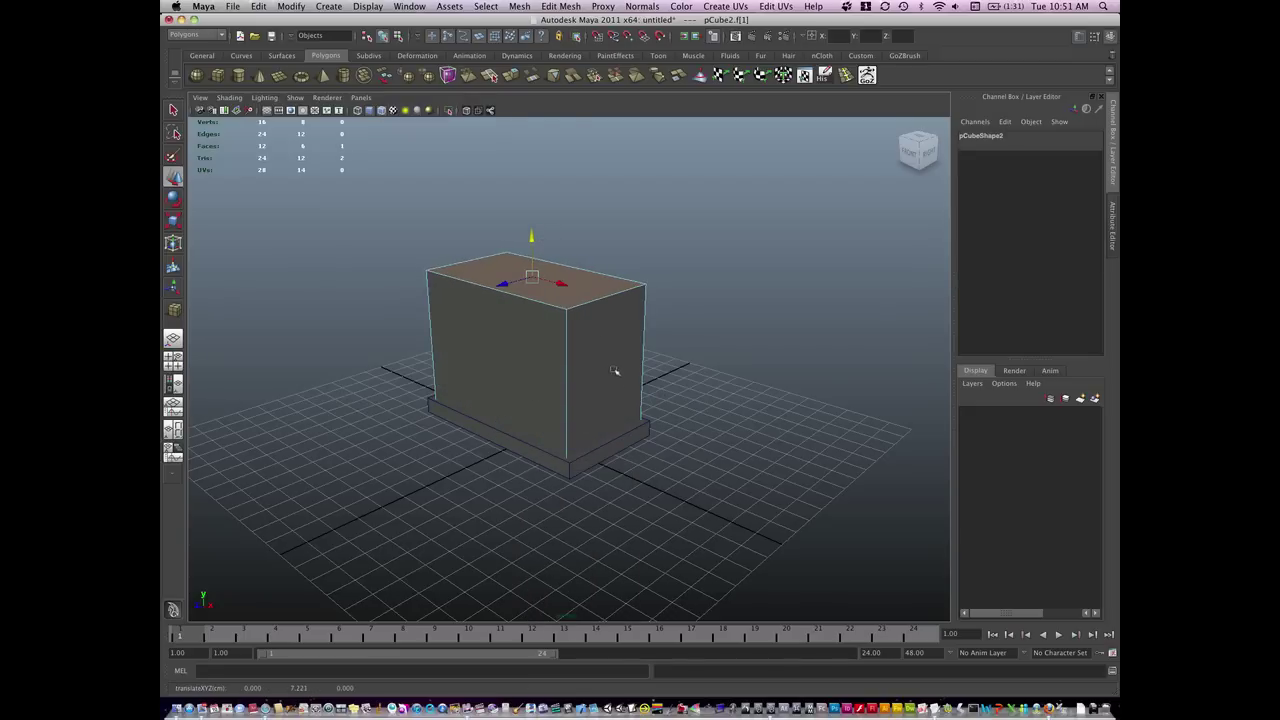
Step: Insert a horizontal edge loop around the toaster body just below its top edge
alt+middle_drag(612, 372, 580, 406)
alt+right_drag(620, 400, 743, 380)
alt+middle_drag(626, 374, 662, 376)
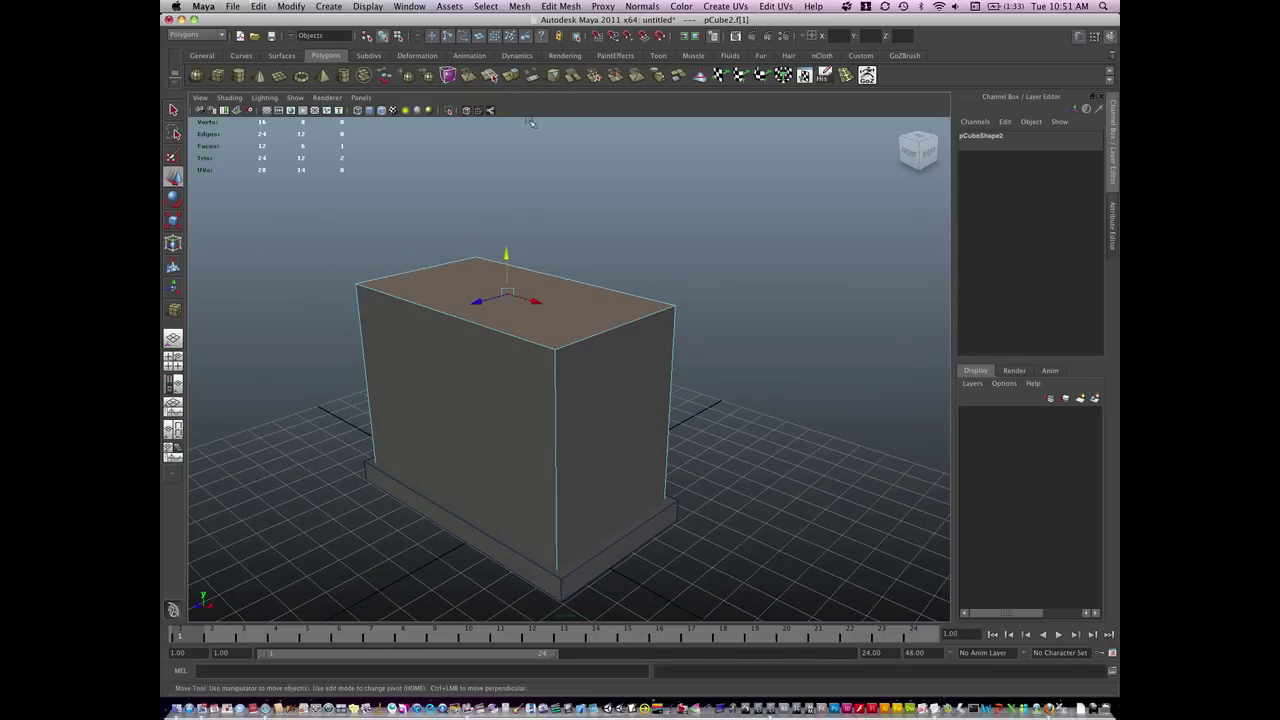
click(845, 78)
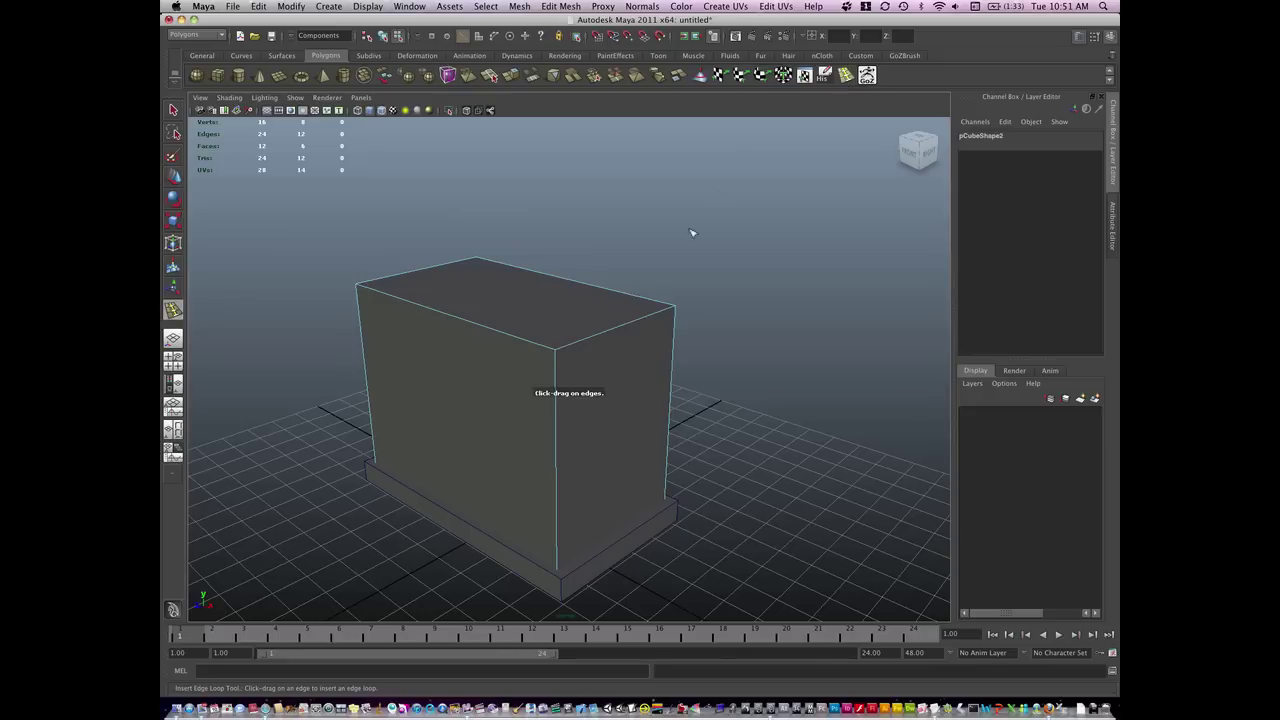
click(558, 364)
Step: Scale the body's top face slightly inward to give the upper rim a chamfer
key(q)
right_drag(536, 318, 537, 343)
click(546, 314)
key(r)
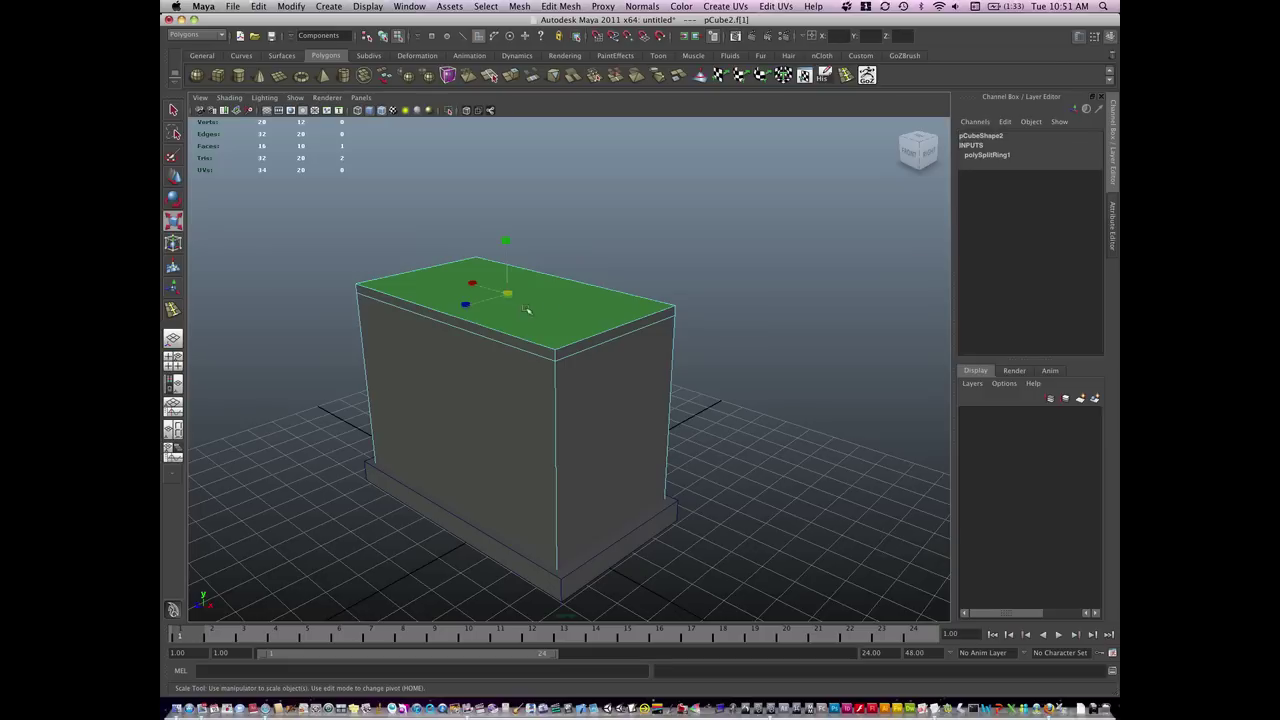
drag(508, 294, 510, 287)
click(694, 272)
Step: Insert two closely spaced edge loops lengthwise over the body's top and down its ends, near the middle
alt+drag(632, 362, 565, 365)
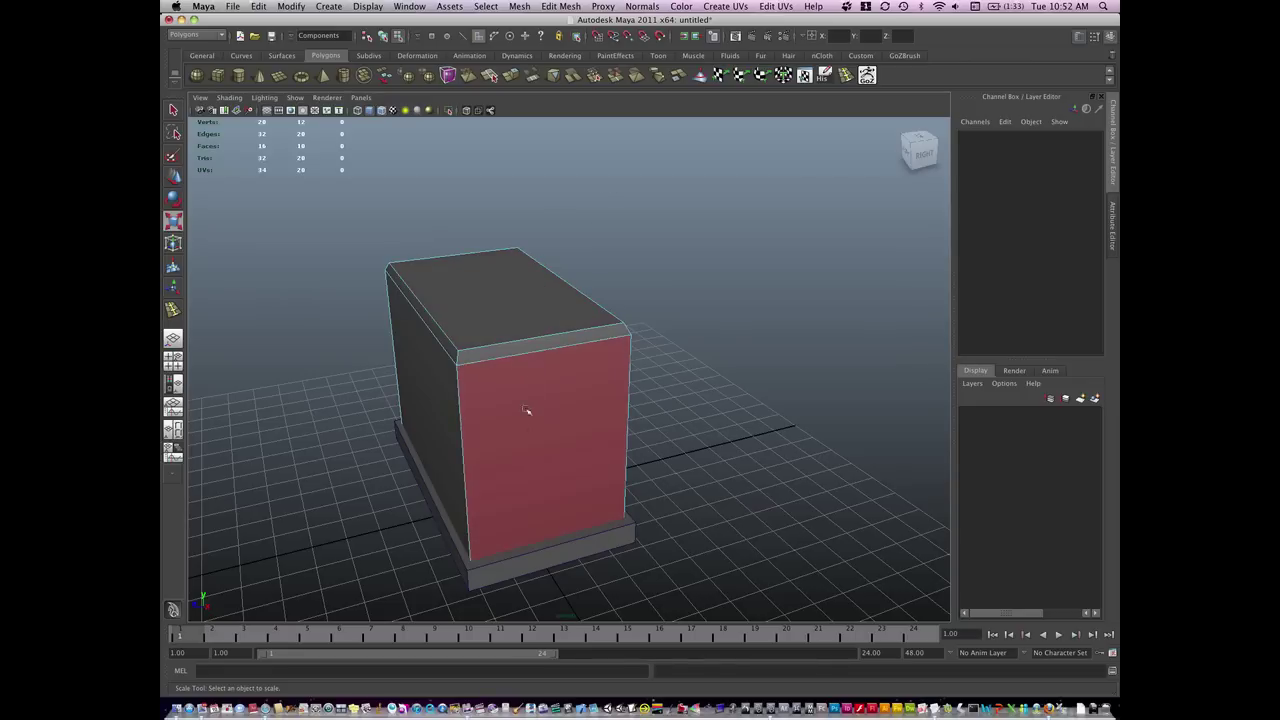
click(519, 457)
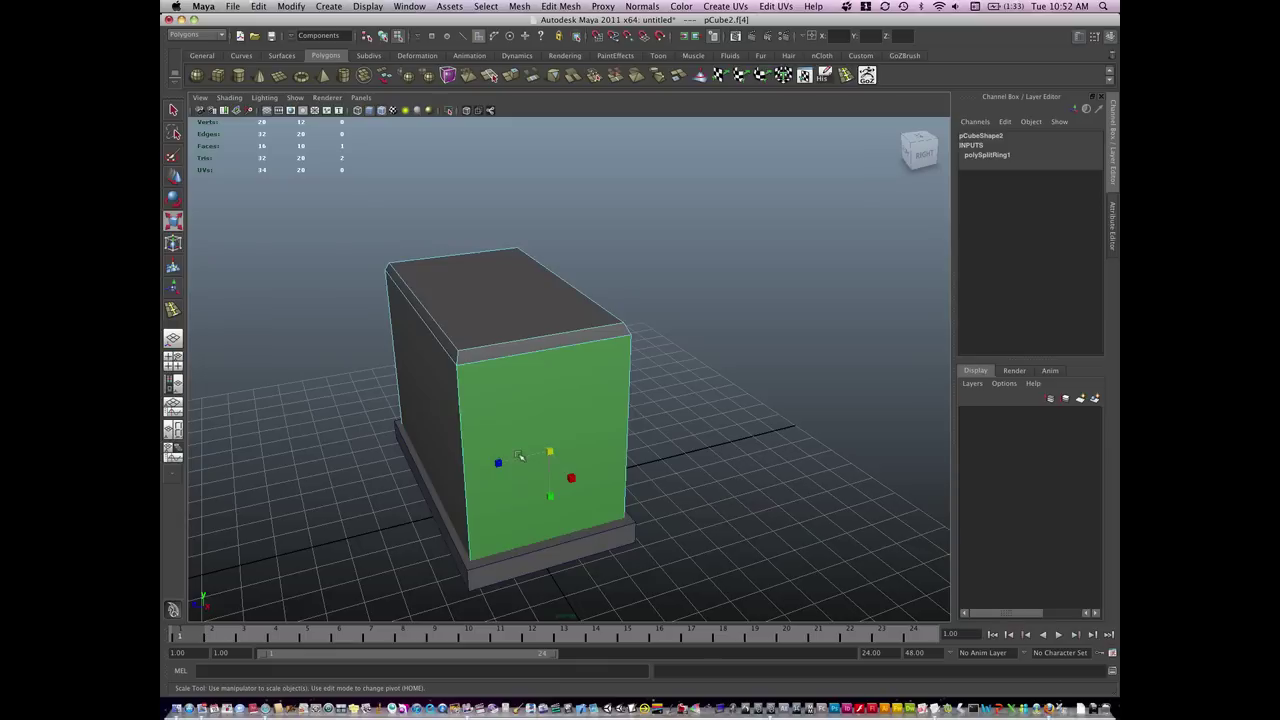
click(845, 76)
drag(540, 354, 536, 355)
alt+drag(588, 440, 531, 416)
drag(516, 350, 560, 382)
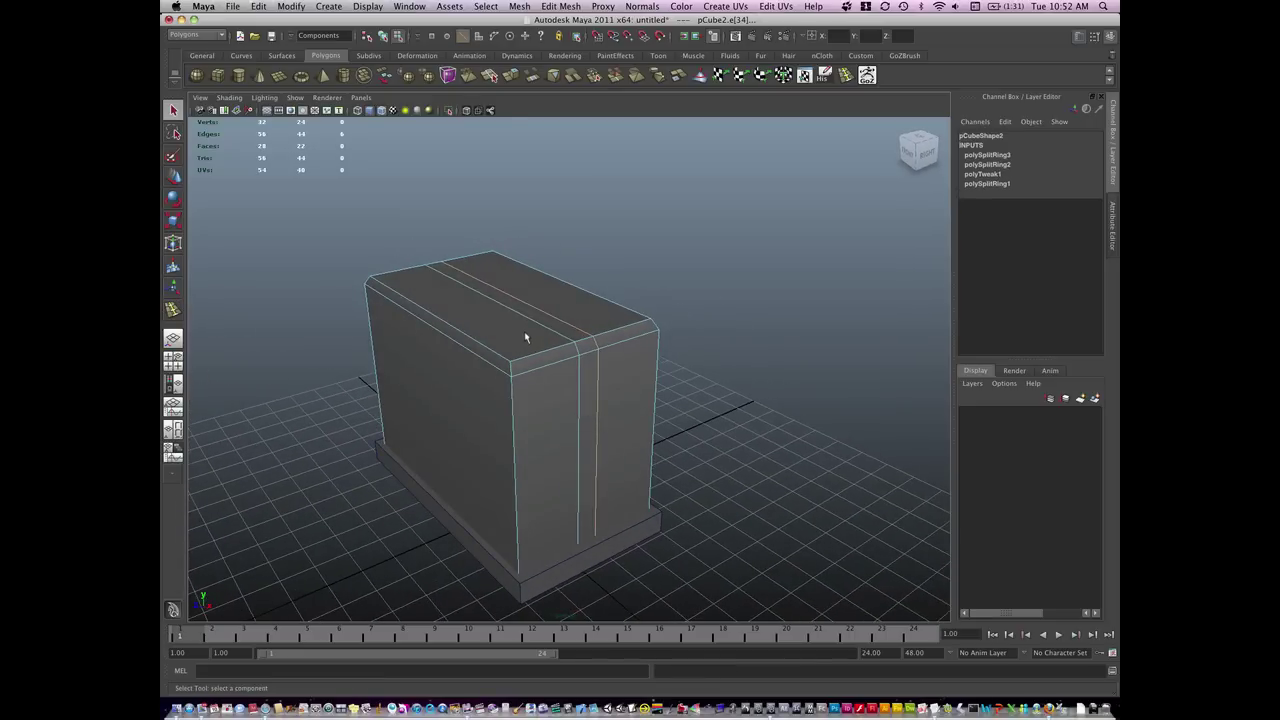
Step: Extrude the two wide top faces on either side of the centre strip and scale them inward
right_drag(517, 339, 575, 335)
click(510, 332)
shift+click(567, 305)
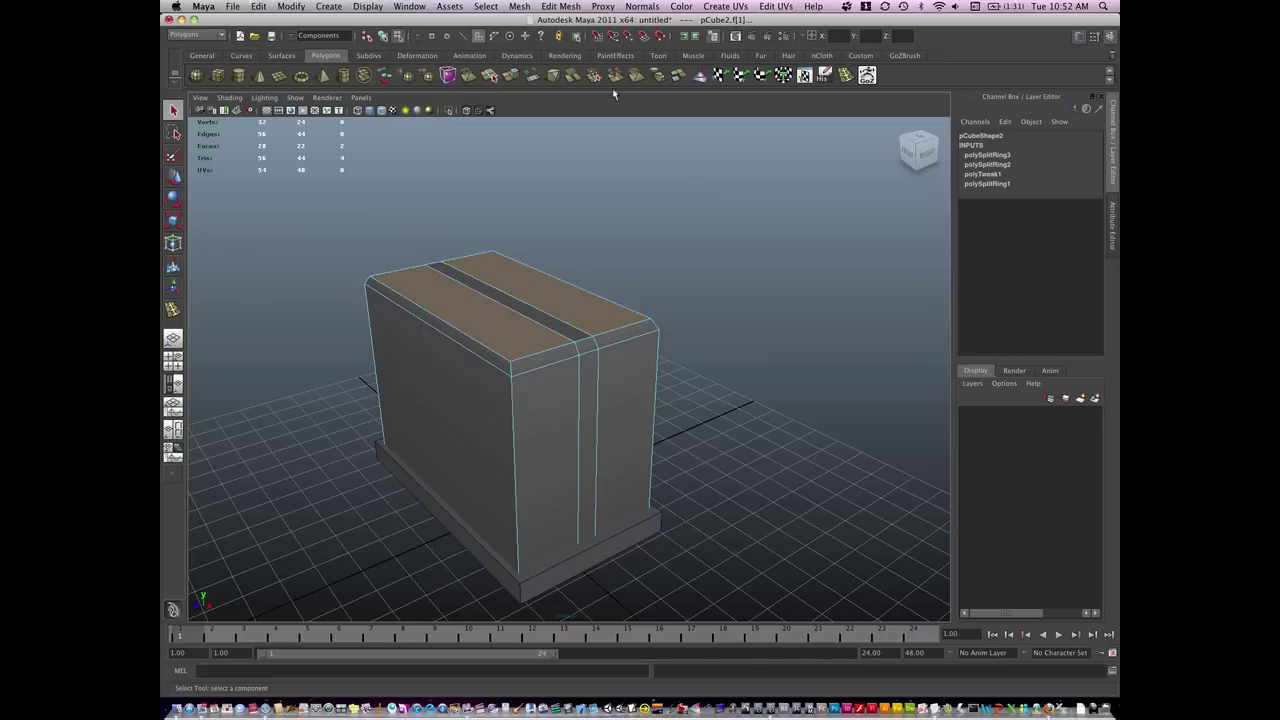
click(515, 79)
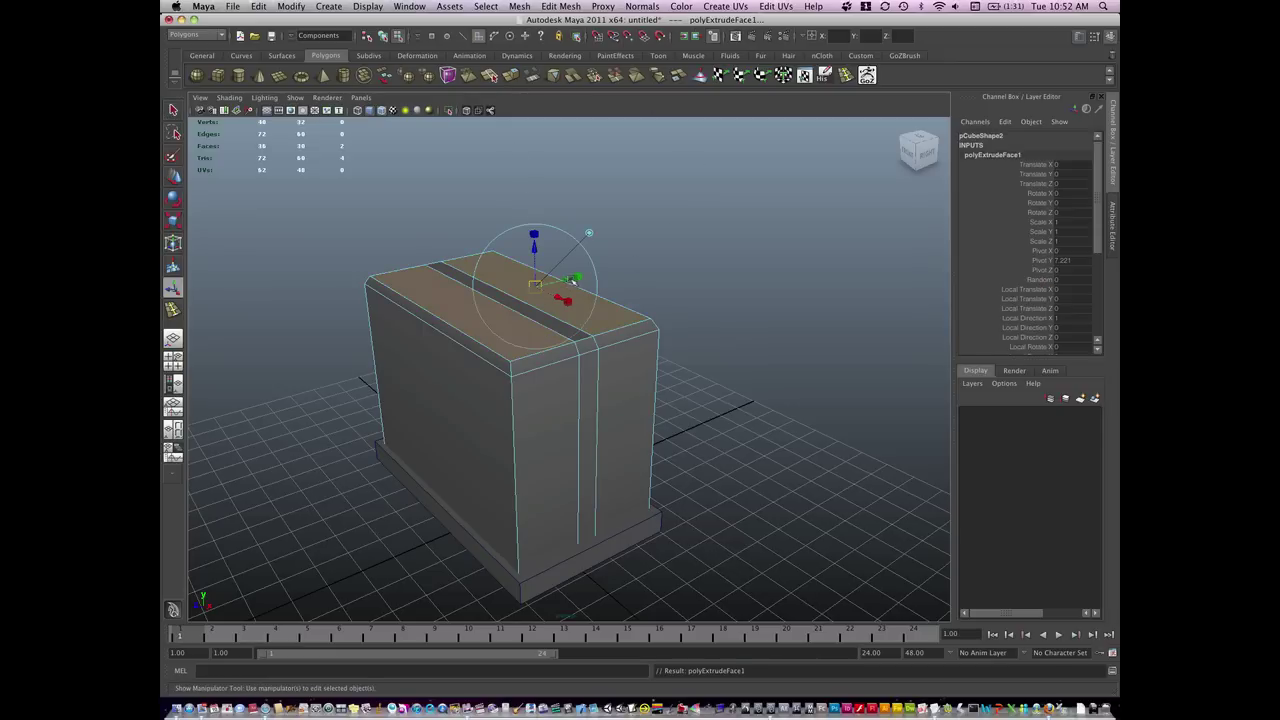
click(570, 280)
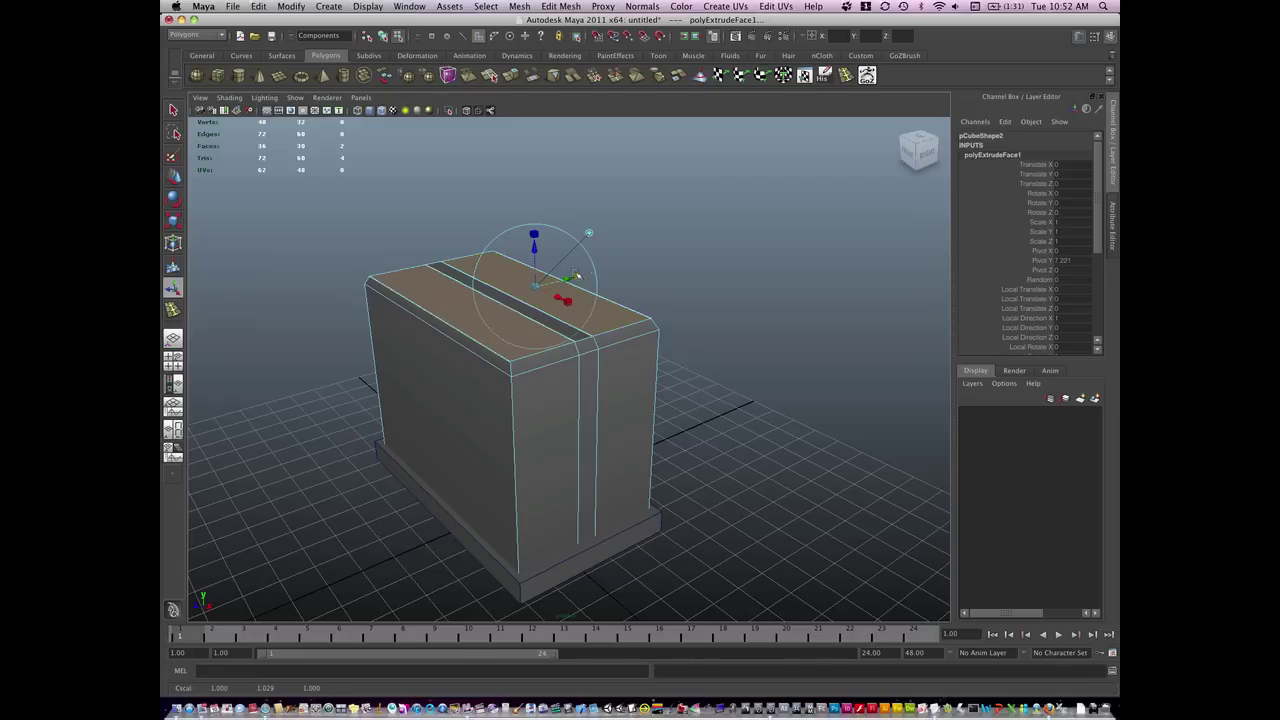
mouse_move(536, 284)
mouse_down()
mouse_move(578, 278)
mouse_move(558, 283)
mouse_up()
Step: Extrude the two inset top faces again and push them about 3.8 units down to form the bread slots
key(g)
drag(535, 240, 546, 374)
alt+drag(649, 394, 645, 403)
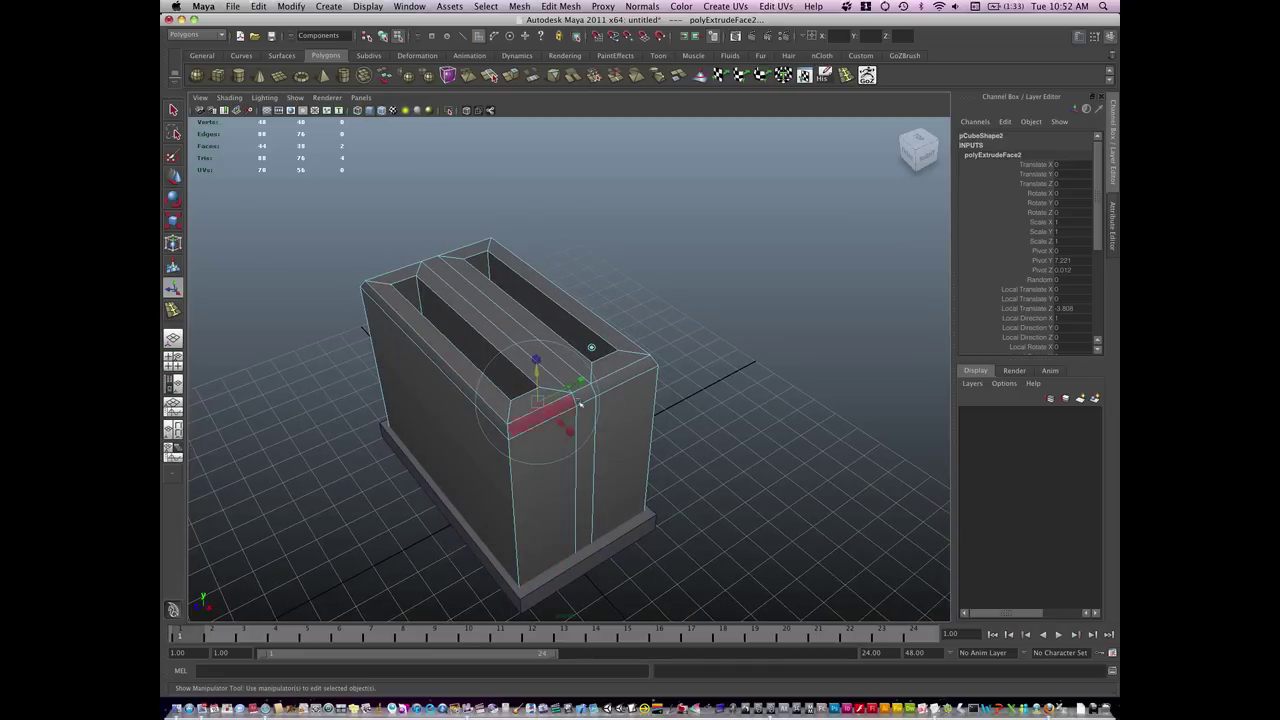
click(686, 398)
Step: Extrude the narrow strip on the body's end face twice, pushing the last extrusion about 0.47 units inward to form the lever slot
mouse_move(602, 478)
alt+mouse_down()
mouse_move(597, 459)
mouse_move(590, 478)
alt+mouse_up()
click(580, 440)
key(ctrl+e)
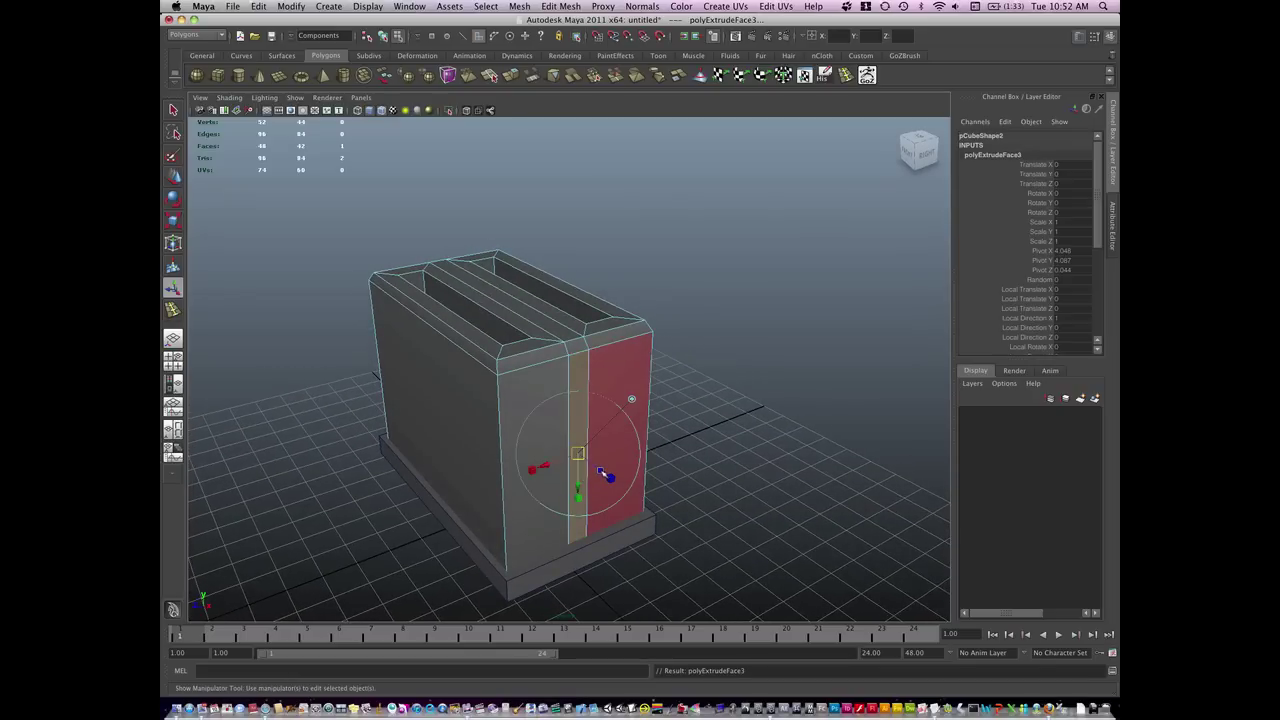
drag(578, 498, 593, 465)
key(w)
key(g)
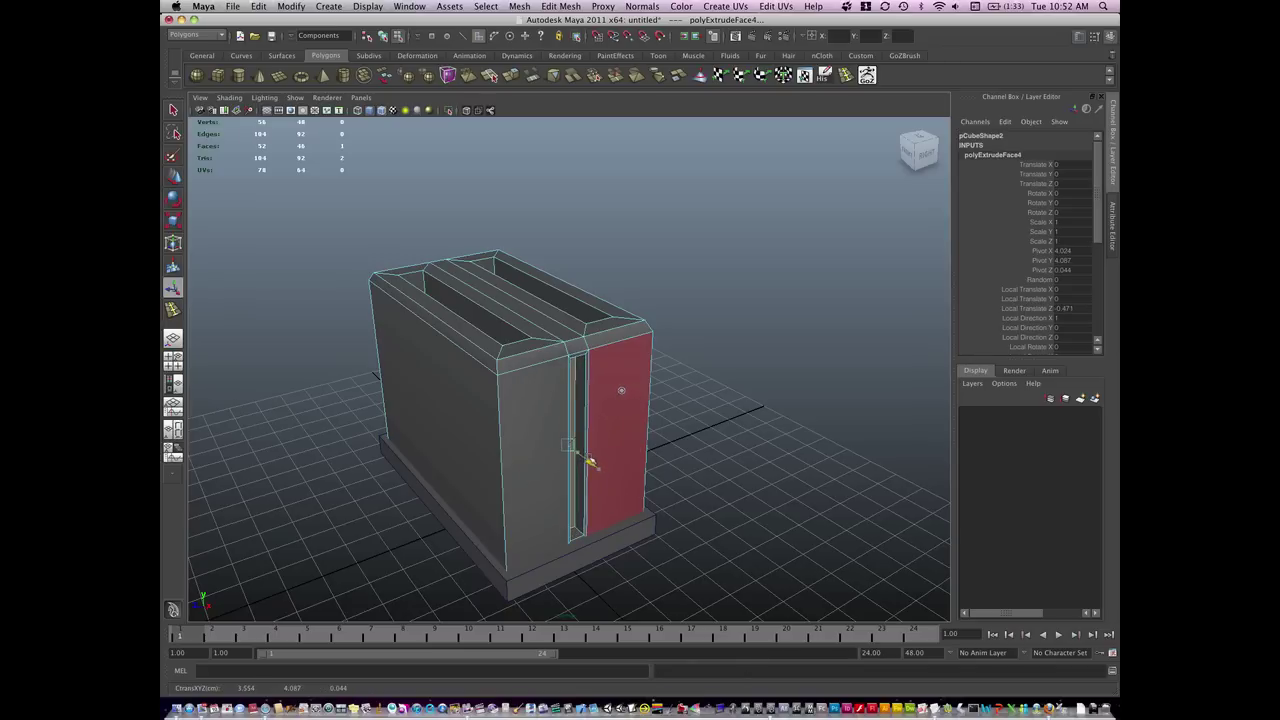
click(666, 449)
Step: Return to object mode, select the toaster body, and nudge it slightly in height on the base
alt+drag(666, 449, 638, 428)
right_click(636, 428)
right_drag(636, 428, 690, 413)
click(634, 422)
key(w)
drag(507, 400, 508, 398)
click(723, 415)
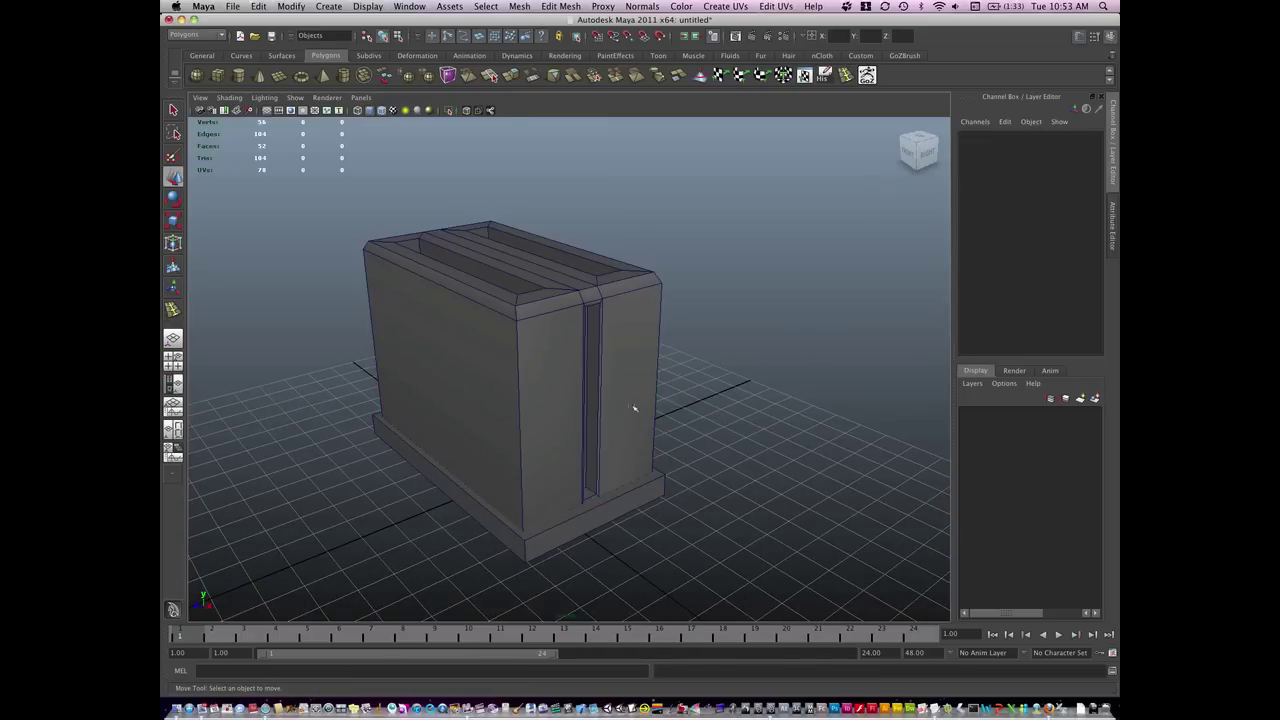
alt+drag(620, 435, 643, 487)
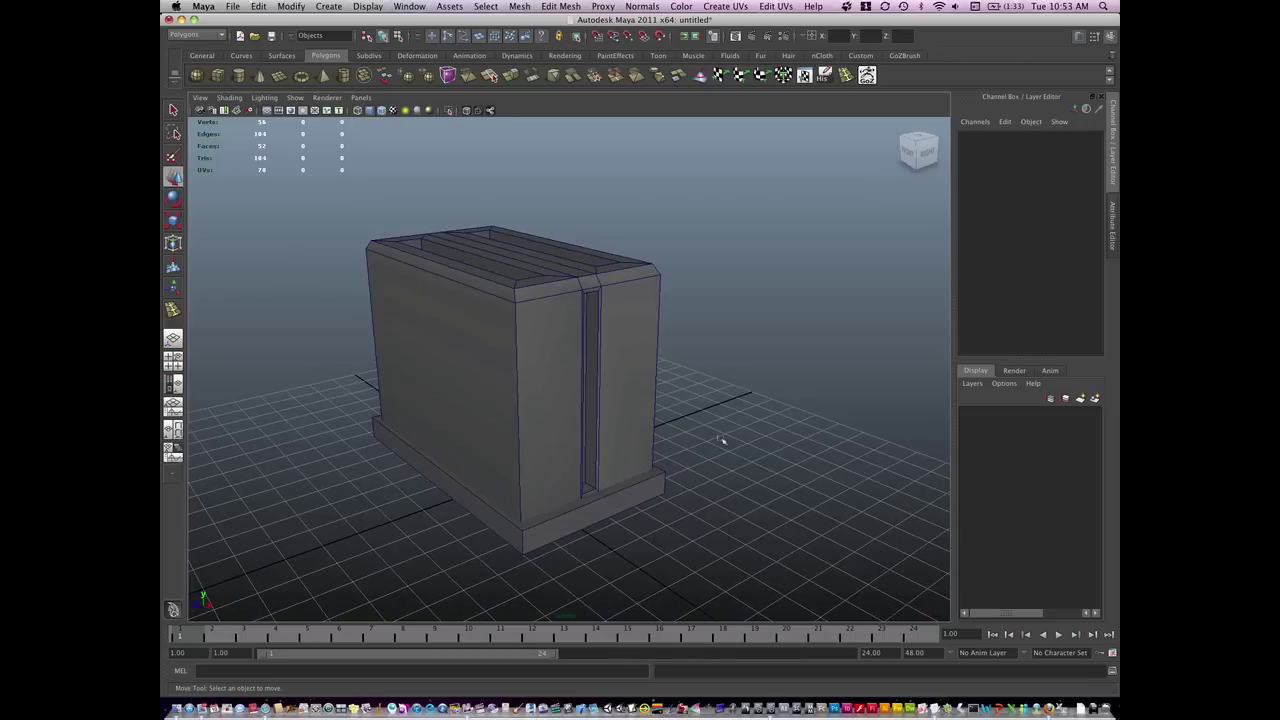
alt+drag(726, 440, 716, 444)
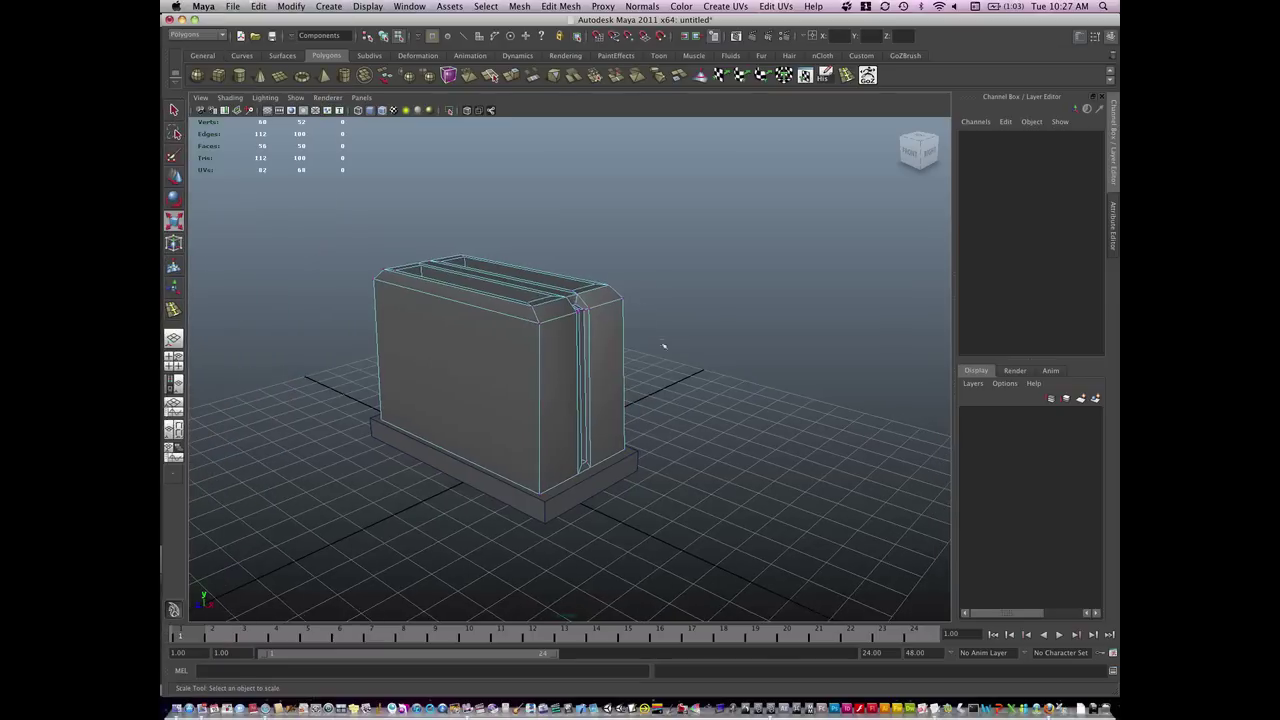
Step: Create a polygon cube in front of the toaster's end and flatten it to about 0.19 in Y and 0.47 in Z scale
alt+drag(663, 346, 598, 434)
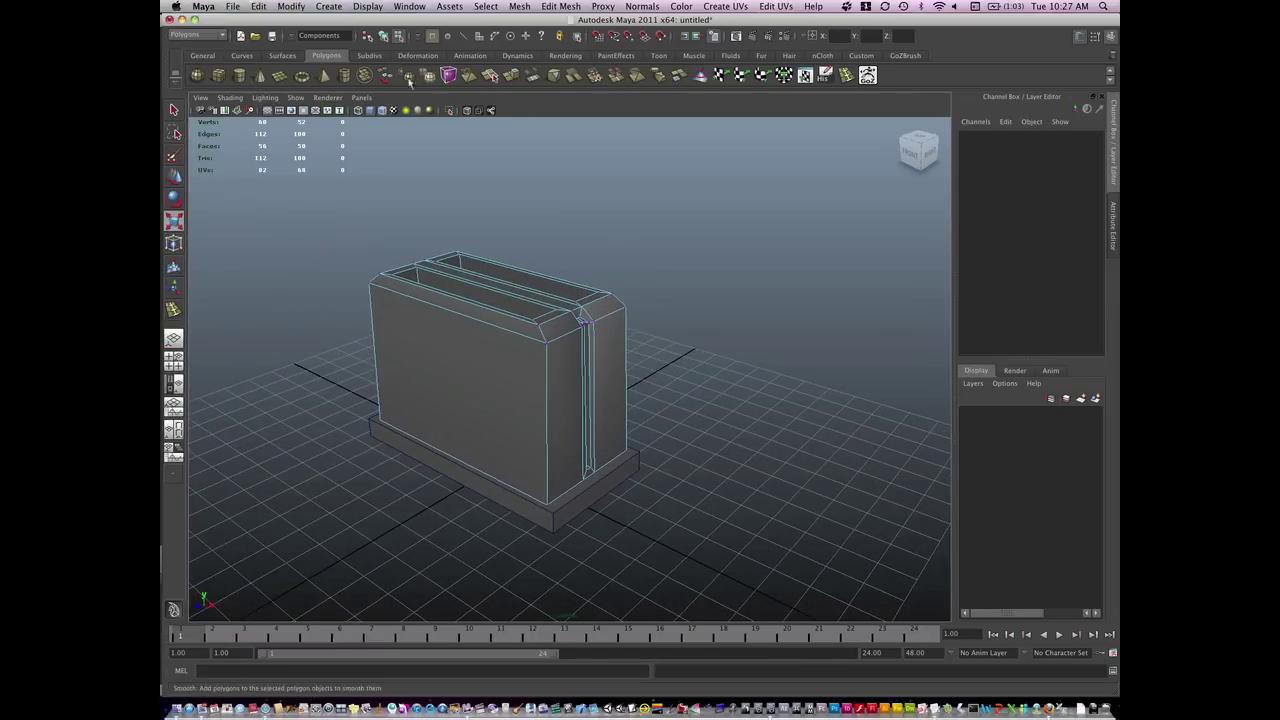
click(218, 75)
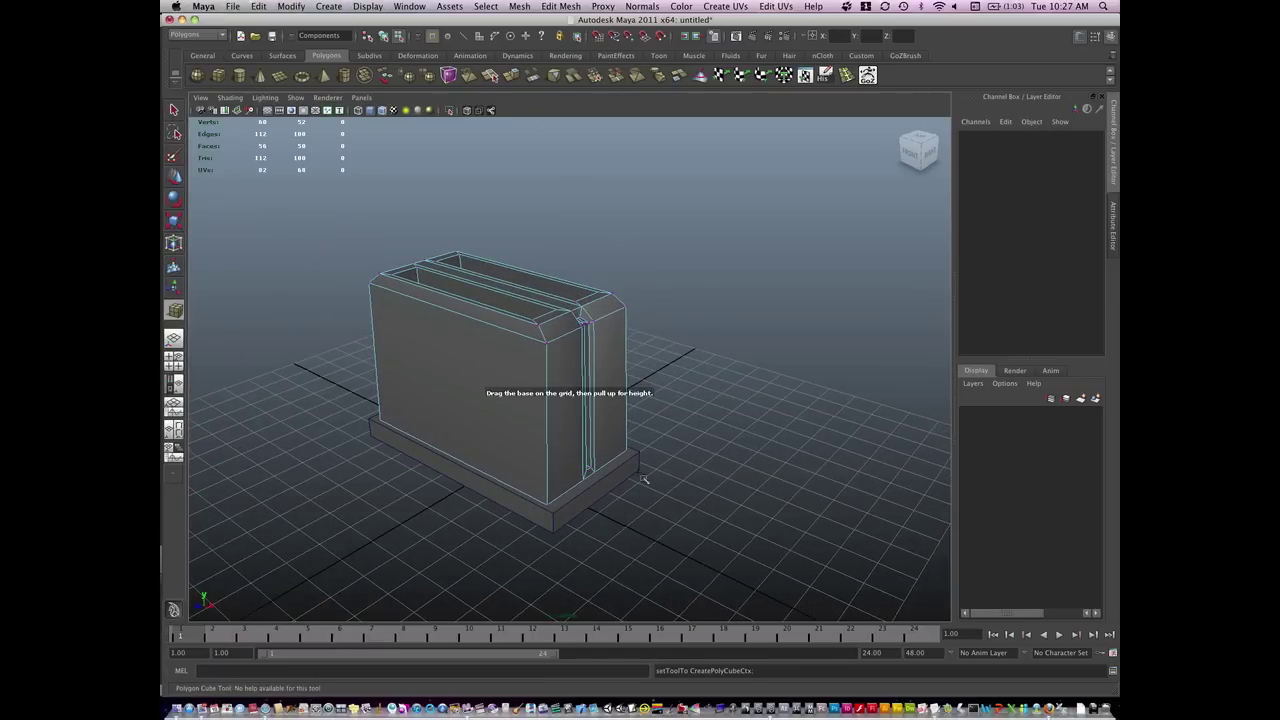
click(632, 527)
drag(637, 481, 642, 511)
drag(598, 555, 609, 541)
drag(634, 481, 633, 505)
drag(599, 556, 607, 551)
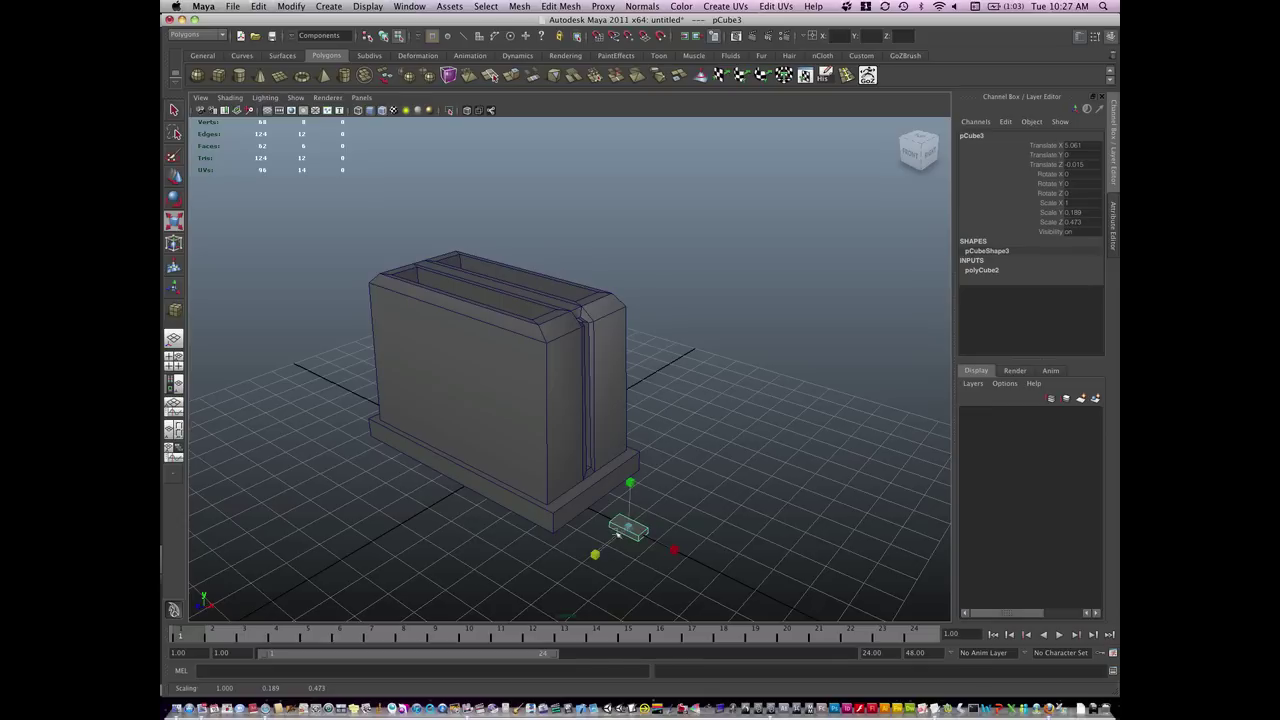
Step: Move the small block up to the end slot of the toaster, at about X 3.96 and Y 2.12
key(w)
drag(631, 495, 633, 430)
drag(664, 478, 632, 464)
alt+right_drag(675, 423, 771, 411)
alt+middle_drag(771, 411, 752, 276)
alt+drag(643, 337, 636, 385)
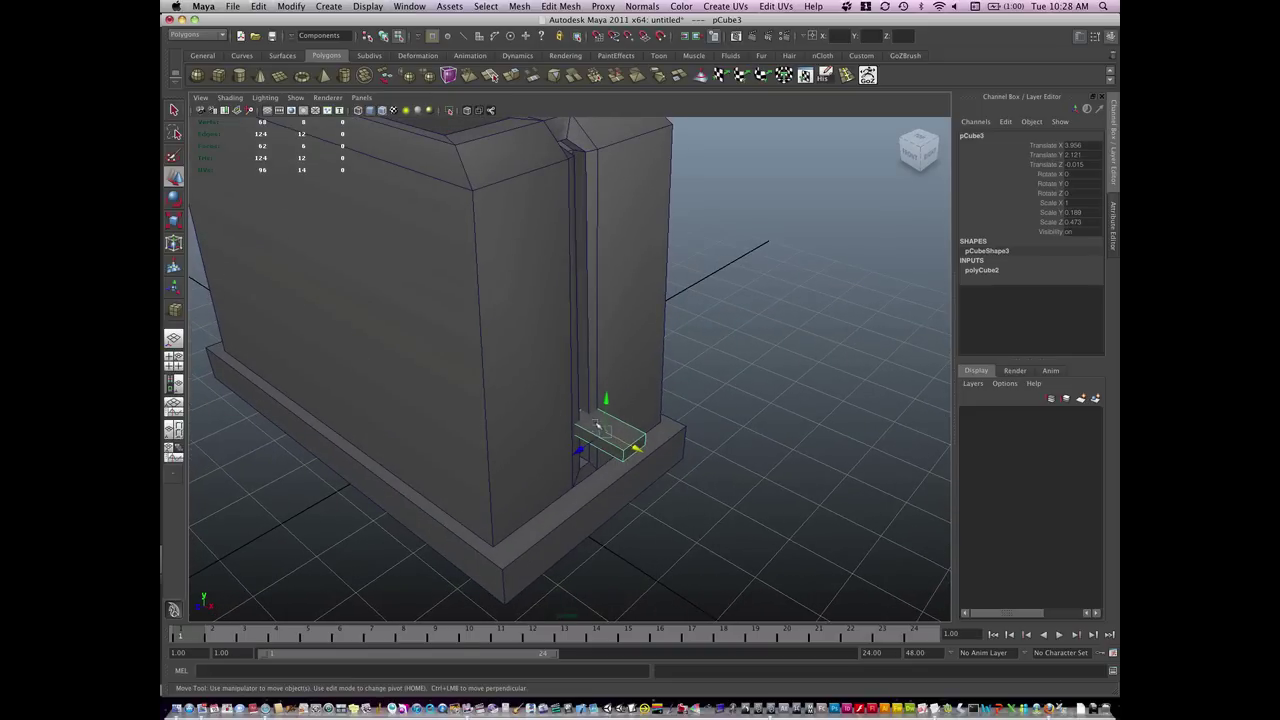
Step: Scale the small block down to about 0.63 in X and 0.11 in Y
key(r)
drag(650, 455, 633, 447)
alt+drag(740, 410, 729, 406)
alt+right_drag(729, 406, 930, 334)
alt+drag(669, 425, 710, 352)
drag(667, 316, 762, 418)
Step: Move the small block out of the toaster body along X to about 6.0
key(w)
alt+right_drag(767, 413, 607, 432)
drag(638, 473, 750, 547)
alt+drag(790, 484, 822, 405)
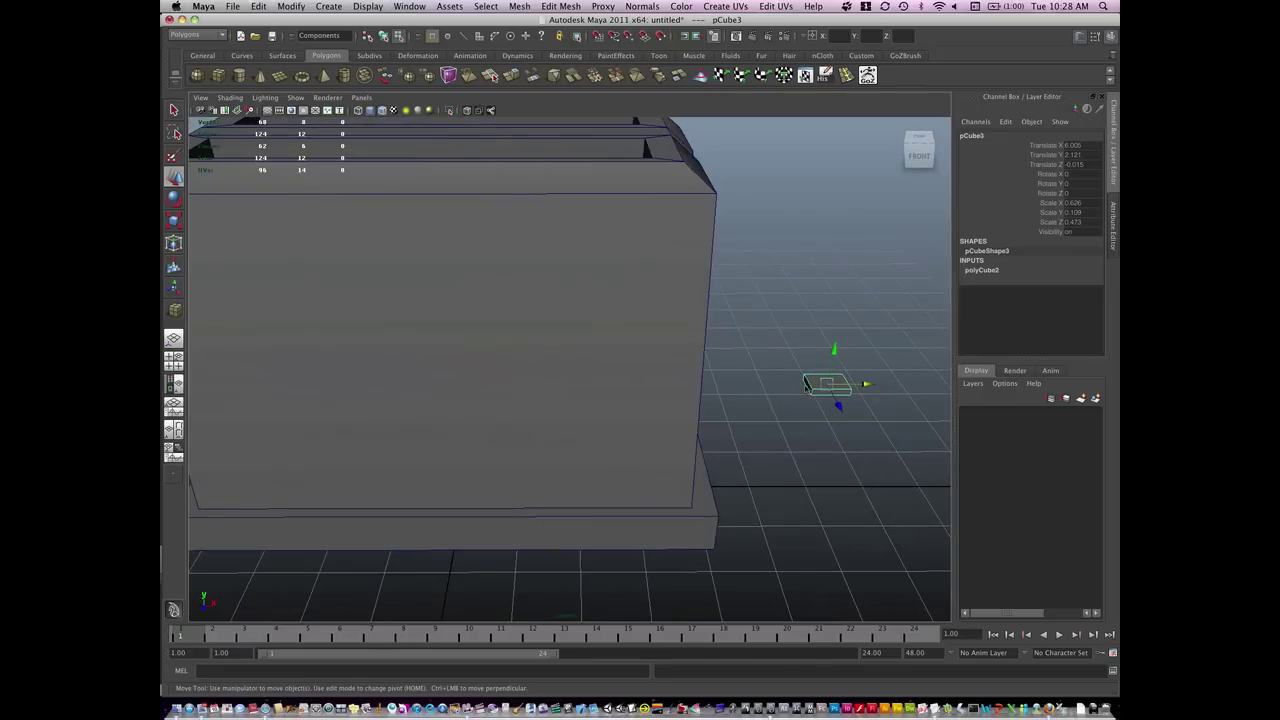
Step: Extrude the block's face toward the toaster by about 0.08, then scale it narrower and adjust its height
right_drag(806, 386, 814, 391)
click(826, 389)
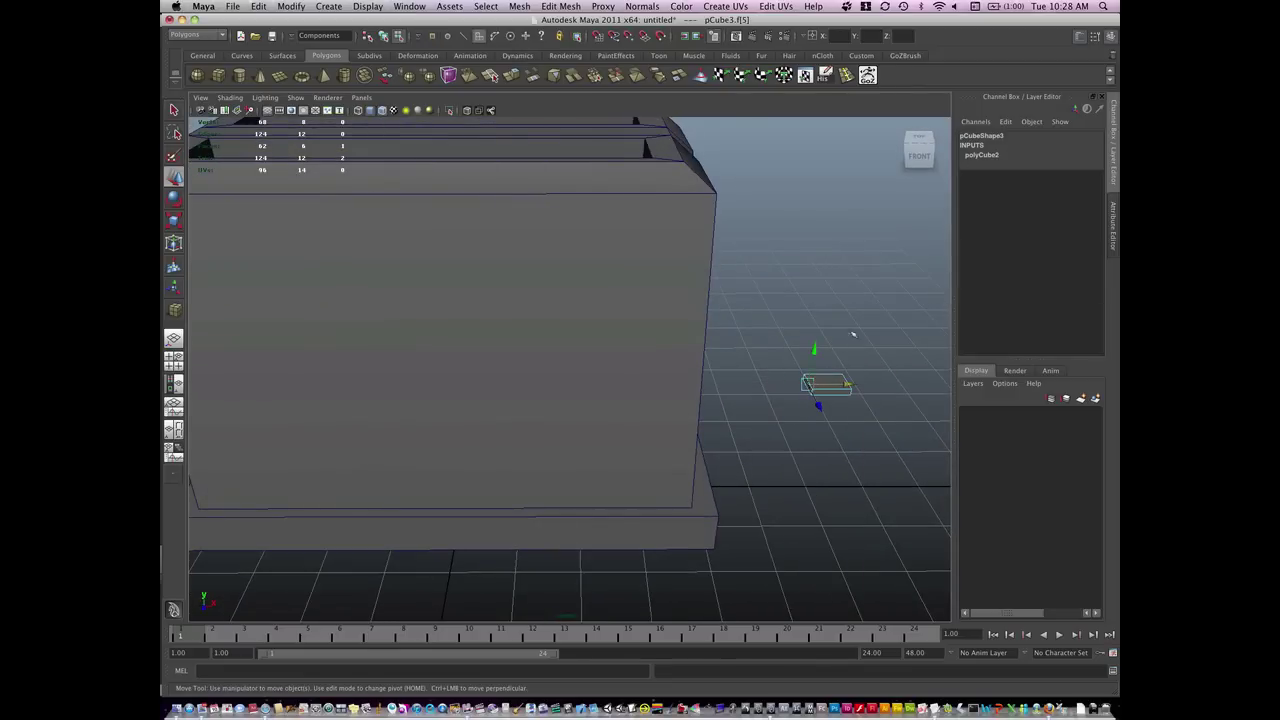
click(512, 76)
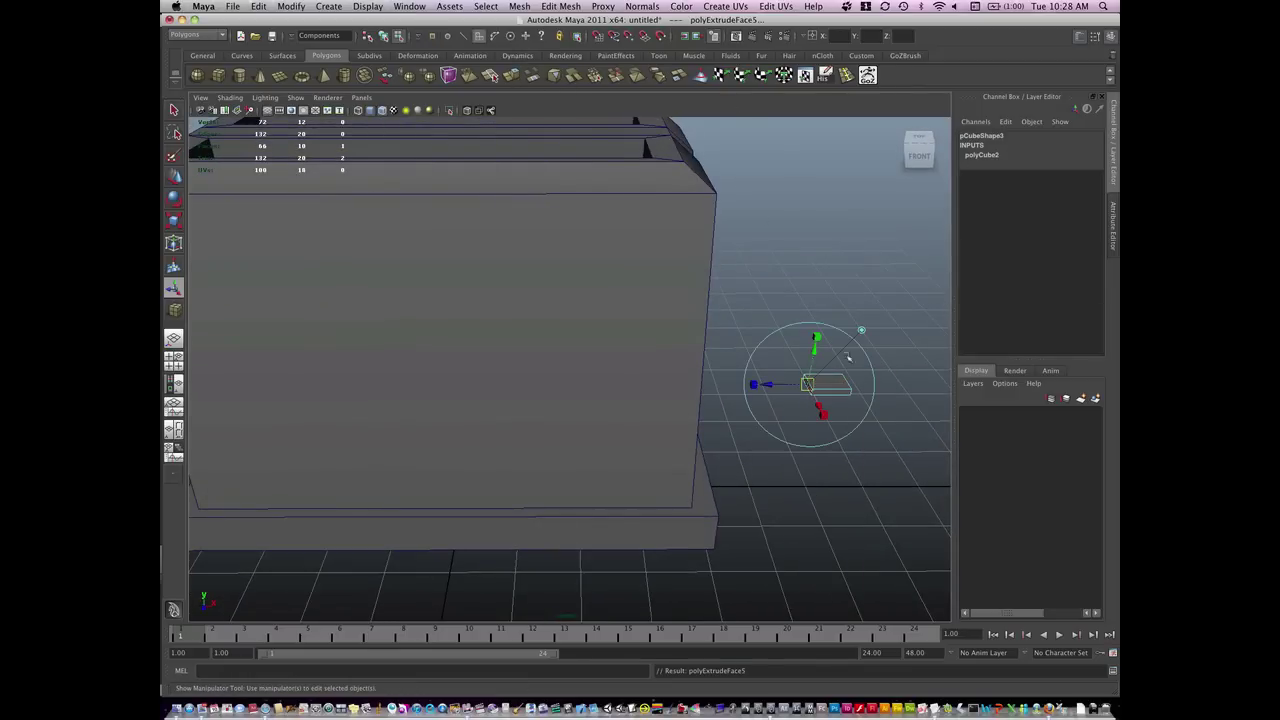
mouse_move(774, 386)
mouse_down()
mouse_move(757, 388)
mouse_move(772, 390)
mouse_move(785, 368)
mouse_move(798, 382)
mouse_up()
key(r)
alt+drag(798, 404, 755, 420)
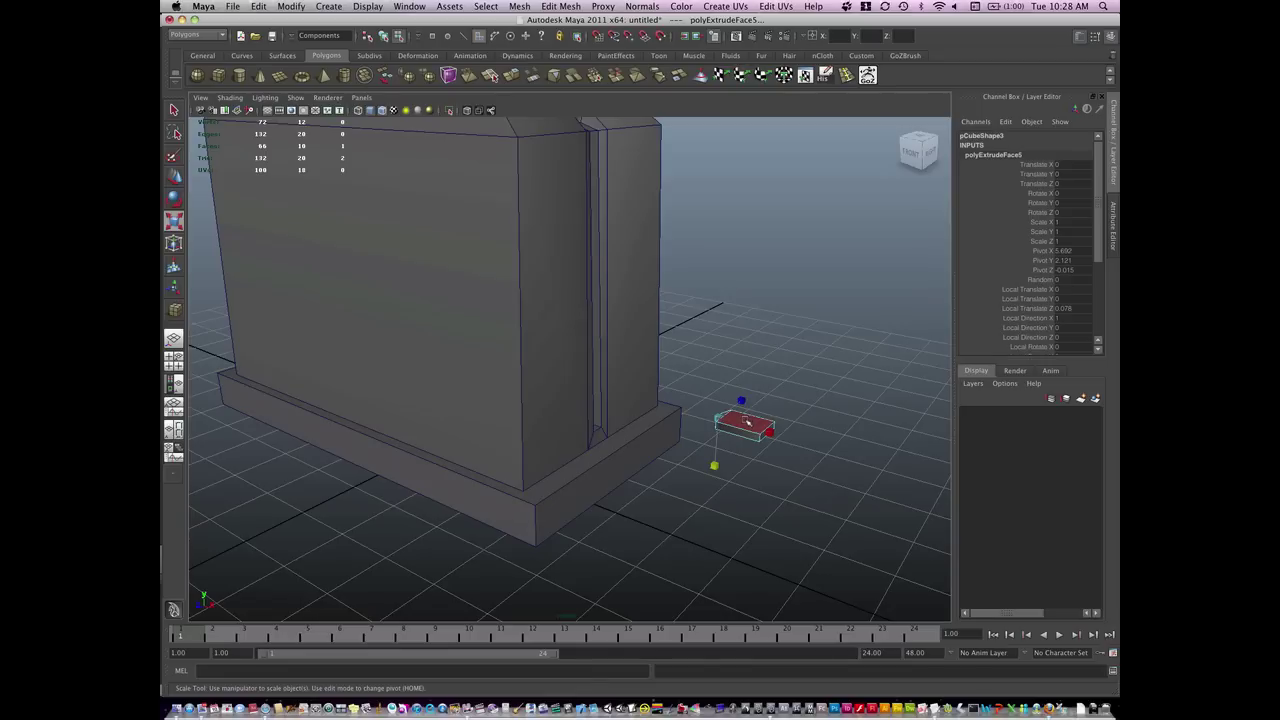
key(w)
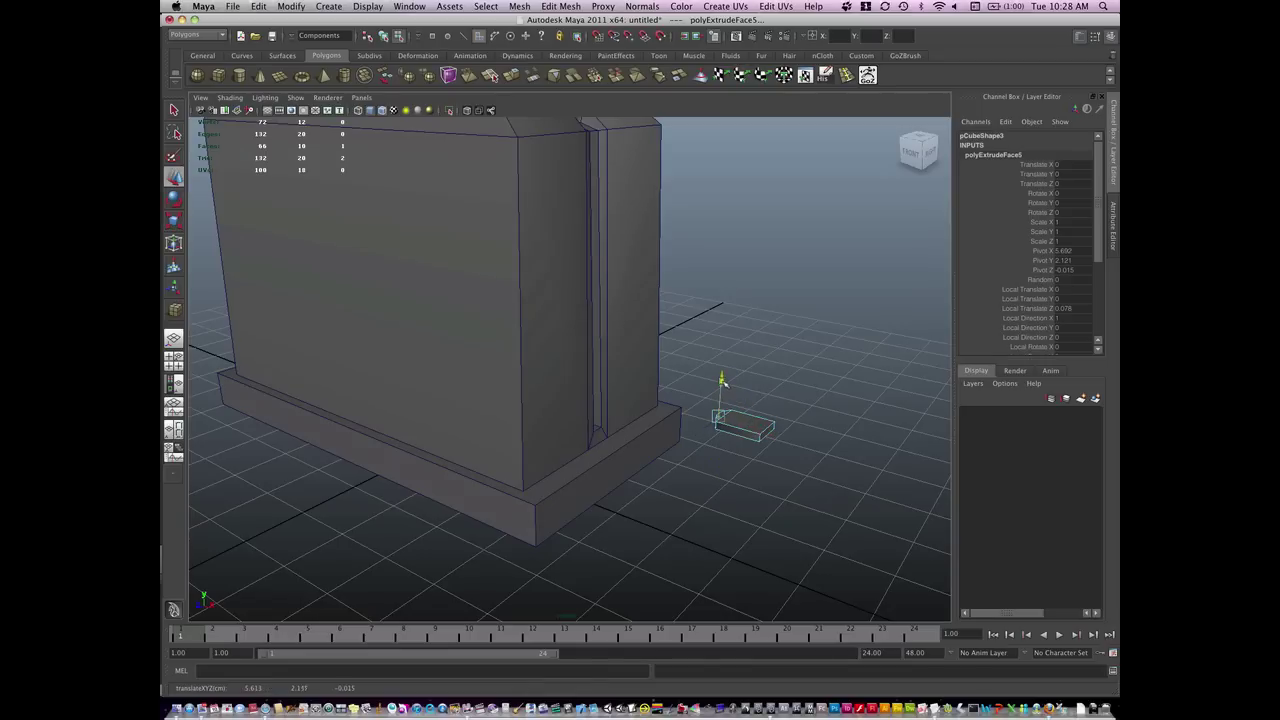
Step: Extrude the narrowed face again and move it toward the toaster to about X 5.14 as the lever's stem
key(ctrl+e)
key(w)
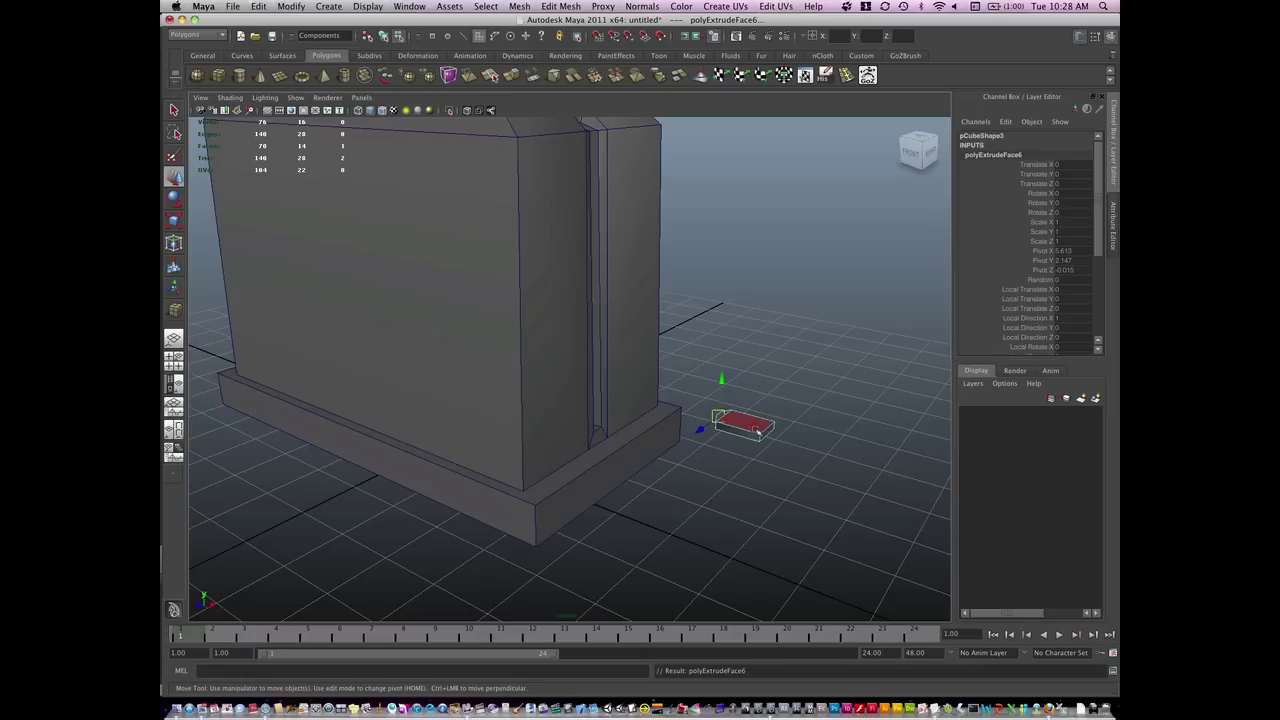
drag(752, 426, 733, 422)
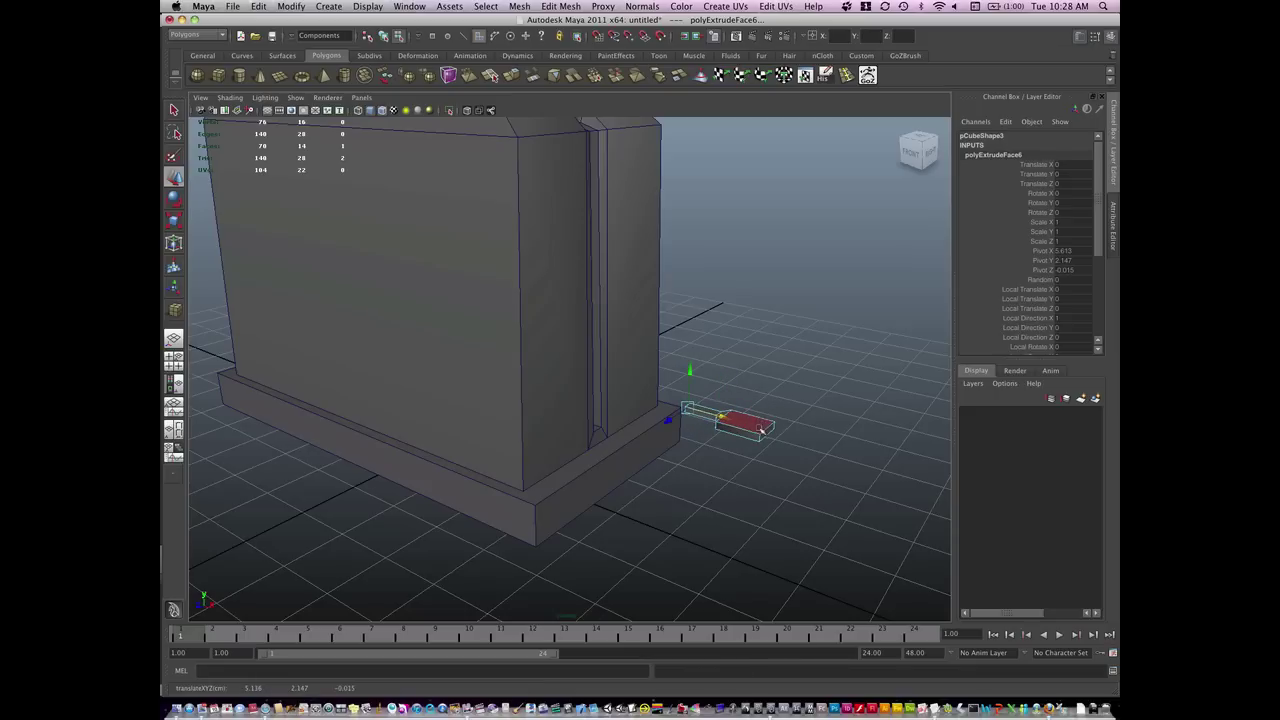
Step: Return to object mode, select the lever, and scale it to about 0.61 in X, 0.11 in Y and 0.46 in Z
right_drag(761, 431, 812, 413)
click(756, 431)
alt+drag(756, 431, 640, 423)
alt+right_drag(640, 423, 920, 383)
alt+drag(655, 430, 634, 422)
alt+middle_drag(634, 422, 657, 398)
key(e)
key(r)
drag(543, 486, 459, 465)
Step: Move the lever so its stem sits in the end slot, at about X 4.10, Y 1.94 and Z 0.02
key(w)
drag(390, 490, 386, 492)
alt+drag(462, 506, 508, 491)
alt+middle_drag(585, 411, 570, 416)
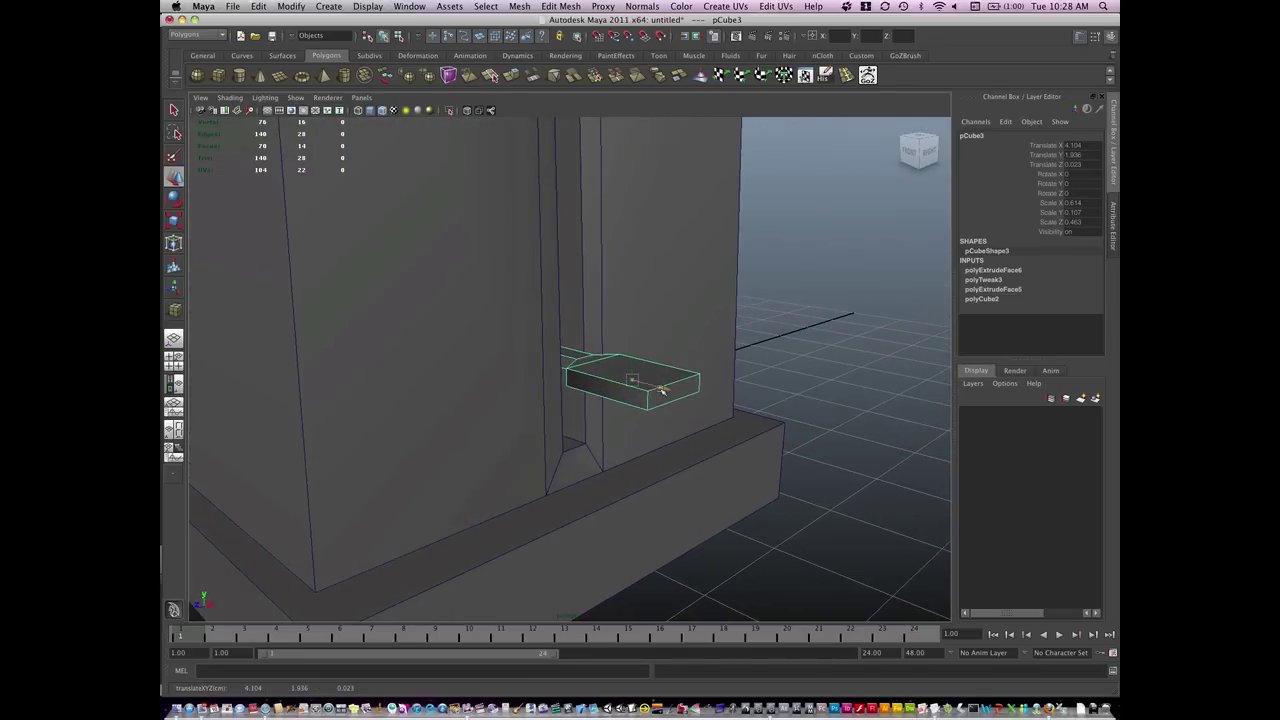